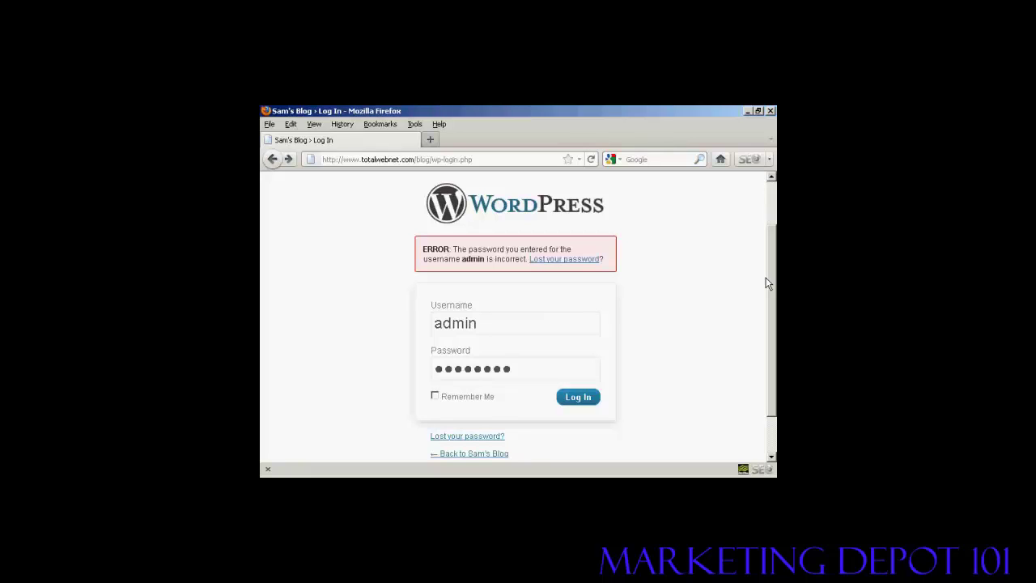
# Request a password-reset email for the username 'admin' via Lost your password.
pyautogui.click(573, 262)
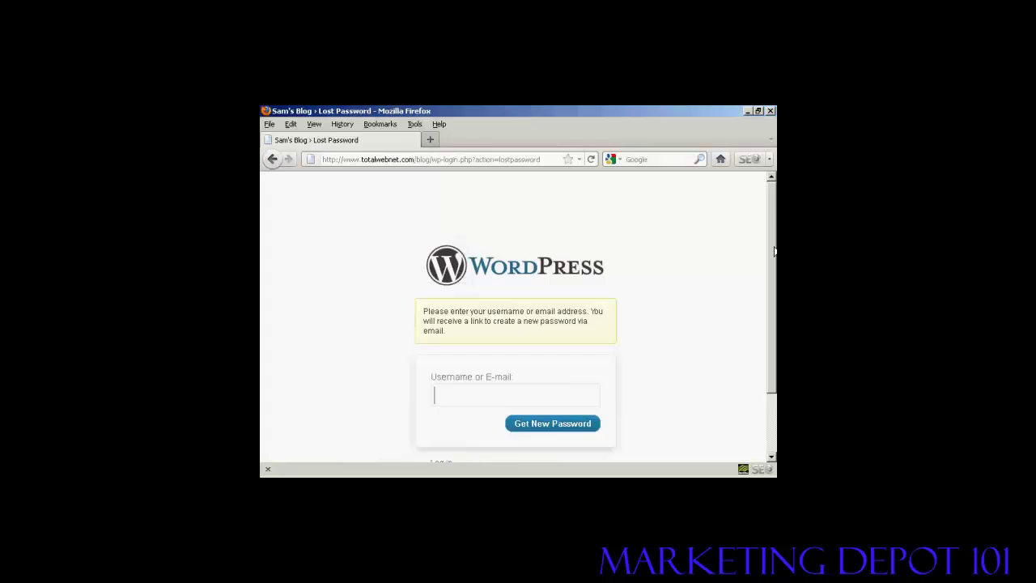
pyautogui.moveTo(774, 253); pyautogui.dragTo(771, 278)
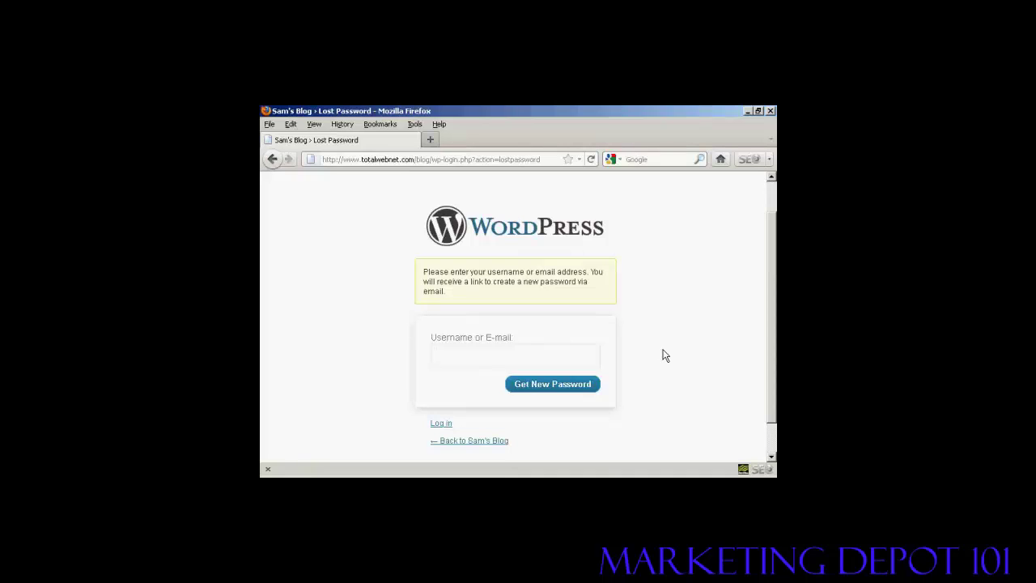
pyautogui.write('adm')
pyautogui.write('in')
pyautogui.click(563, 390)
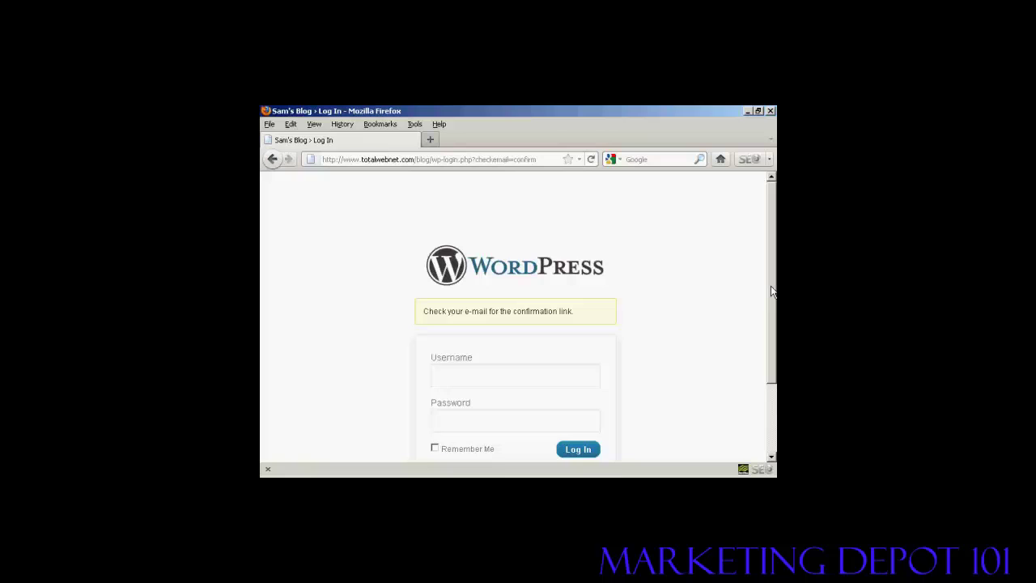
pyautogui.scroll(-1, 771, 294)
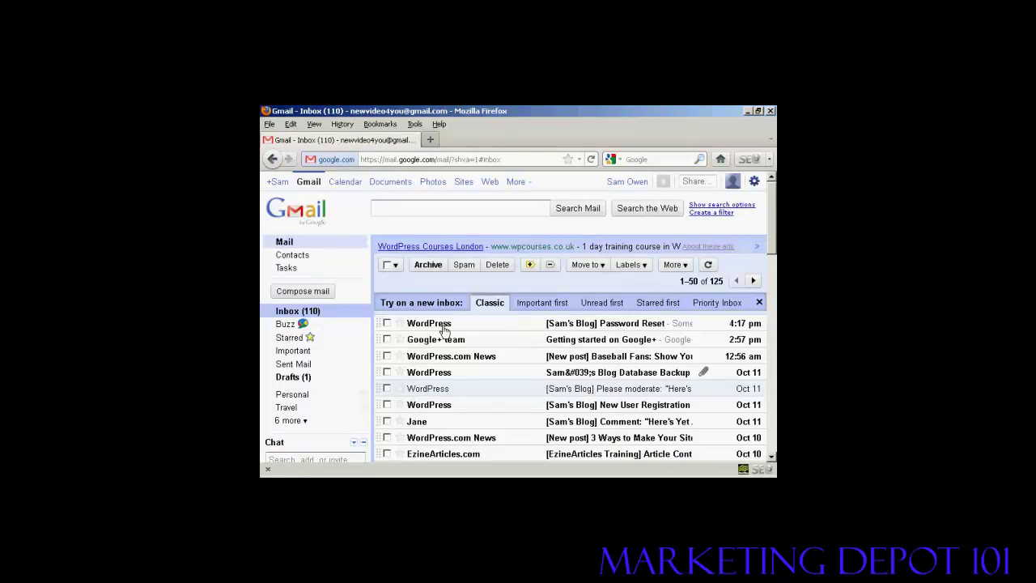
# Open the '[Sam's Blog] Password Reset' email and scroll to its reset link.
pyautogui.click(653, 329)
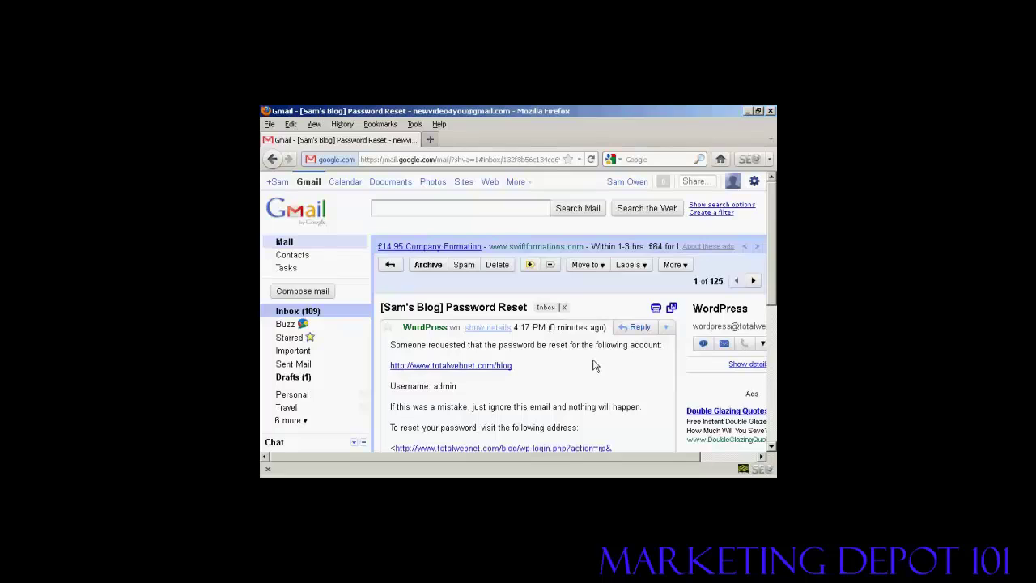
pyautogui.scroll(-2, 592, 365)
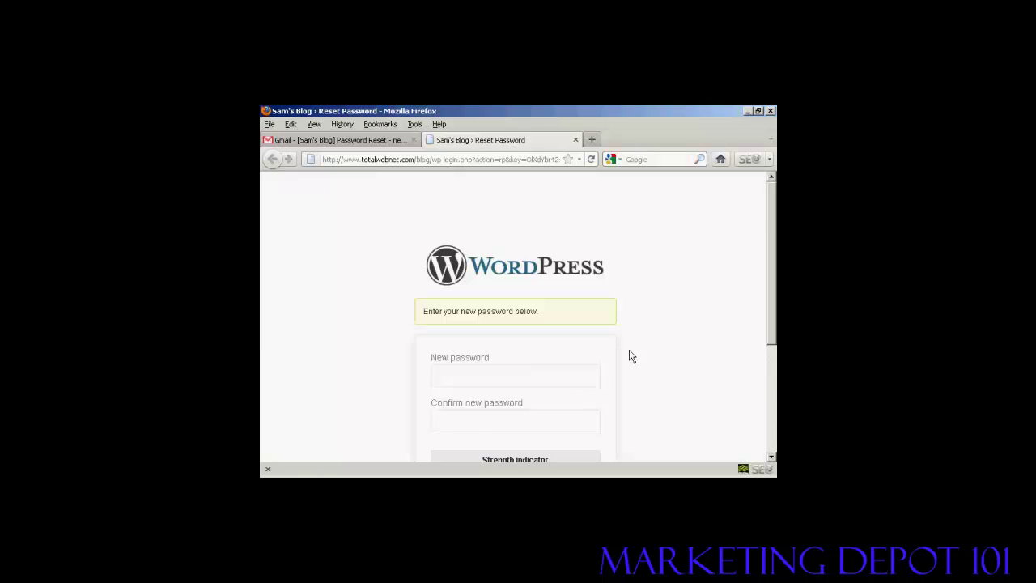
# Enter the new admin password in both New and Confirm fields and submit the reset.
pyautogui.scroll(-2, 629, 353)
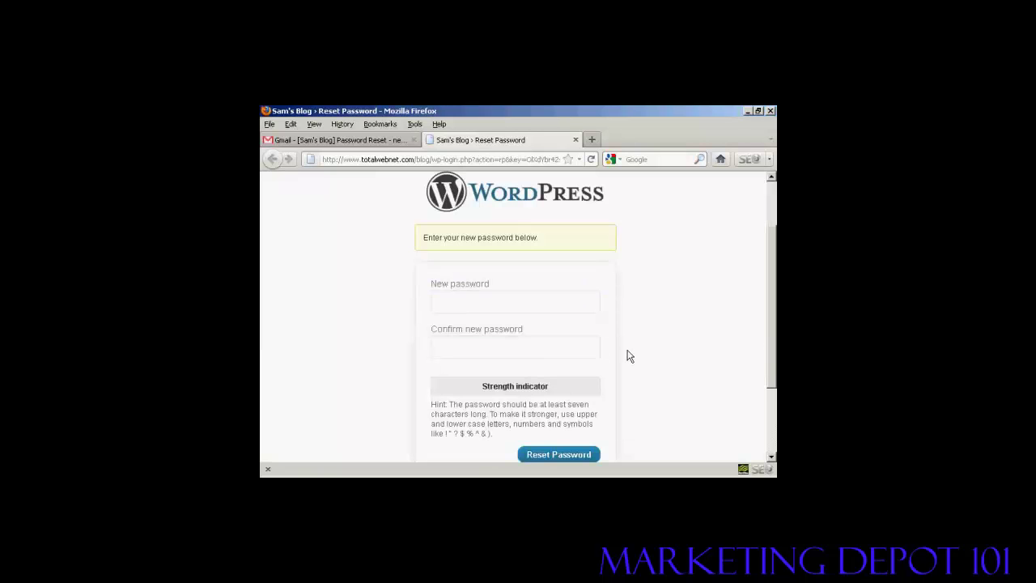
pyautogui.click(442, 297)
pyautogui.write('•••')
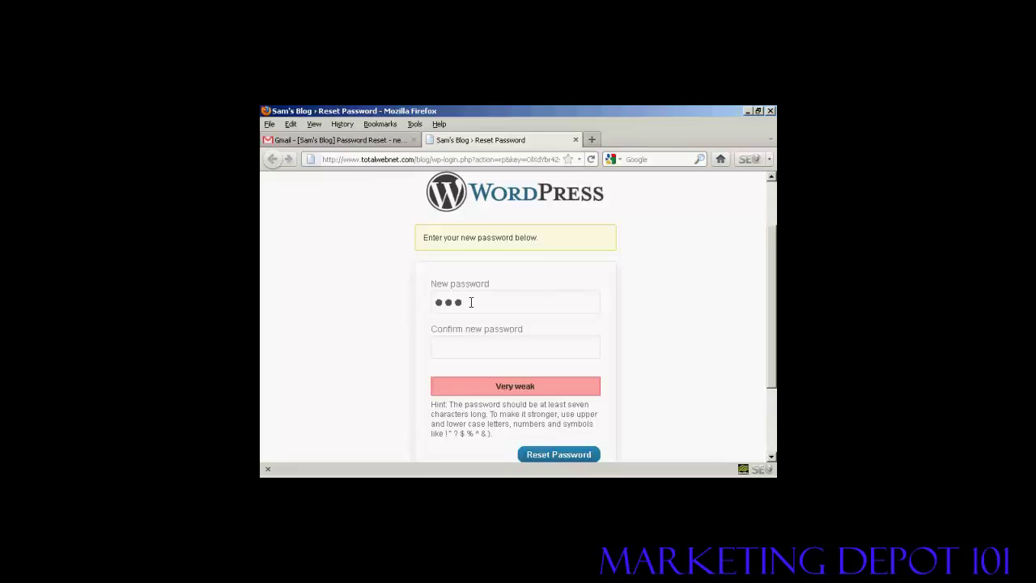
pyautogui.write('•••')
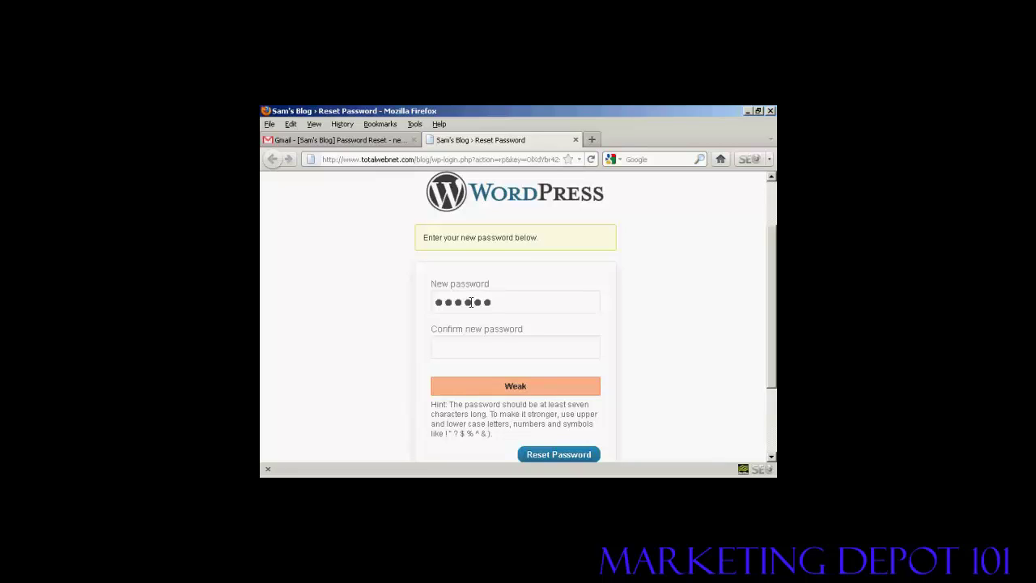
pyautogui.click(445, 346)
pyautogui.write('******')
pyautogui.click(582, 458)
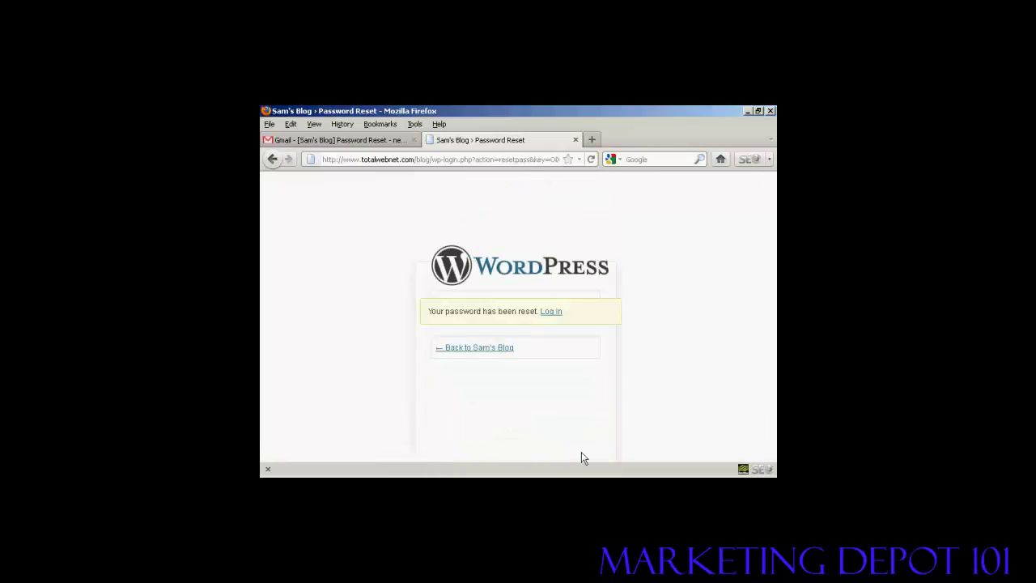
# Log in as 'admin' with the new password, correcting a mistyped password first.
pyautogui.click(554, 315)
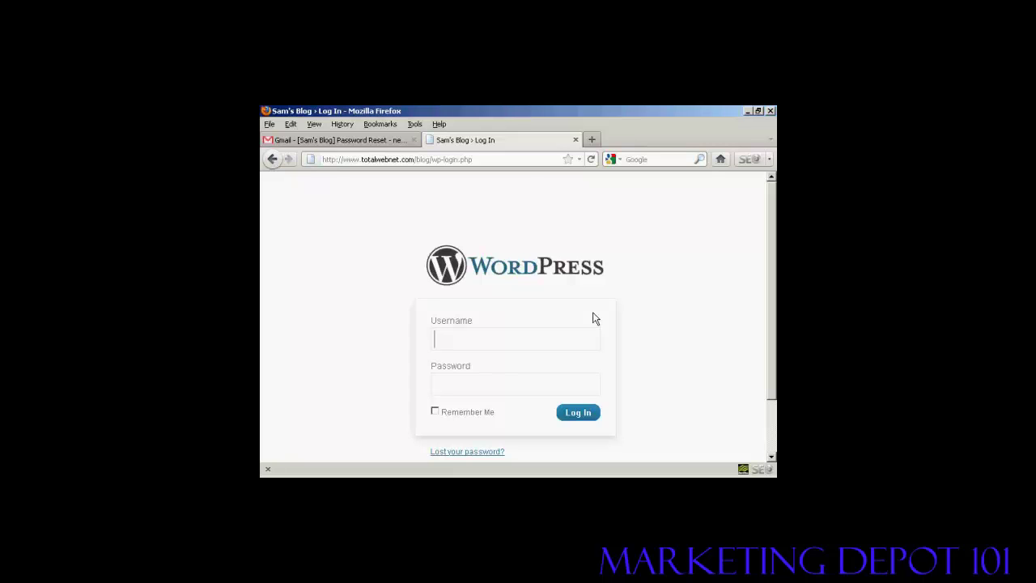
pyautogui.write('a')
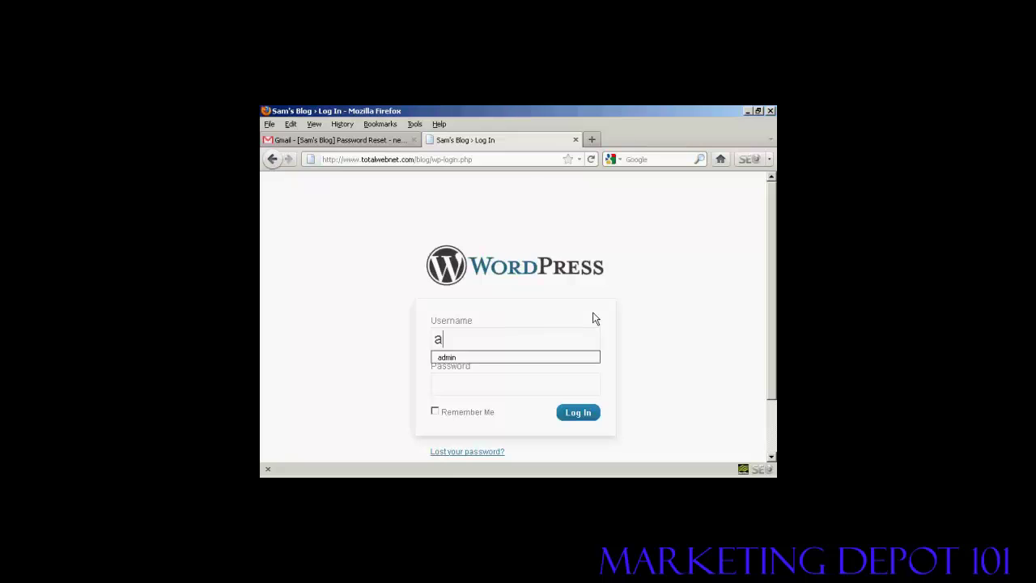
pyautogui.write('dmin')
pyautogui.click(438, 384)
pyautogui.write('password')
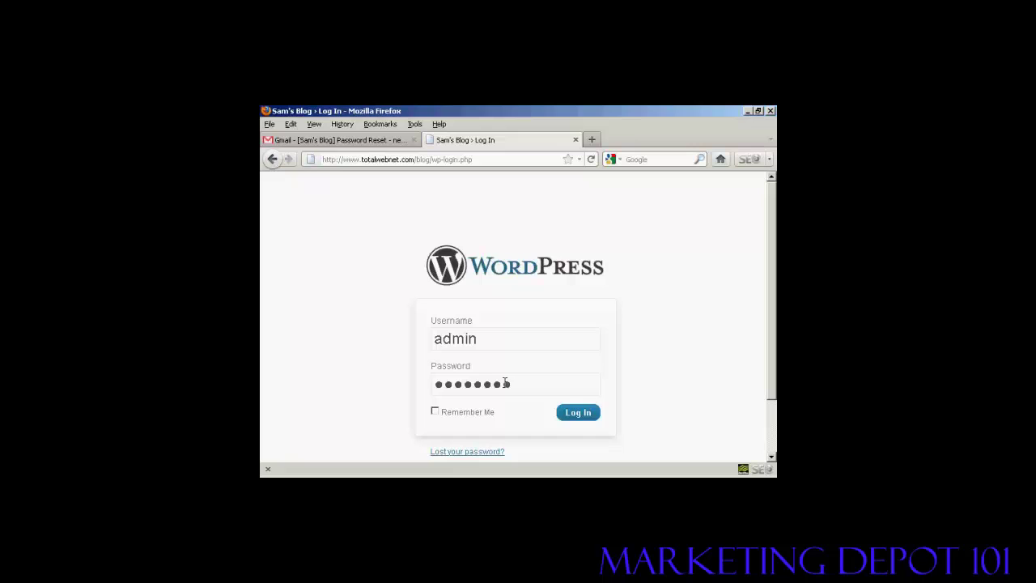
pyautogui.moveTo(513, 383); pyautogui.dragTo(424, 384)
pyautogui.press('BackSpace')
pyautogui.write('****')
pyautogui.write('**')
pyautogui.click(581, 417)
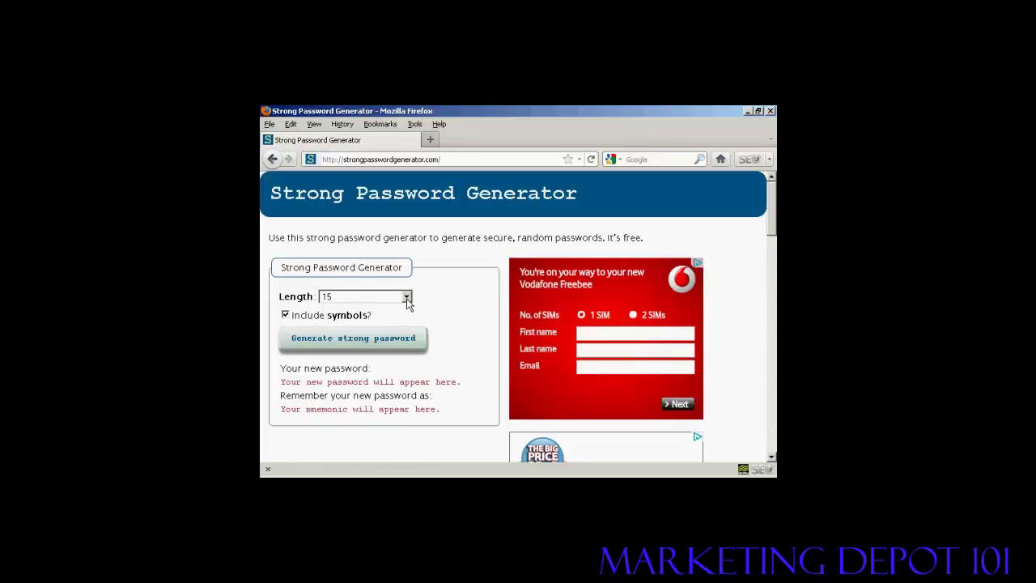
# Keep length at 15 characters with symbols and generate a strong password.
pyautogui.click(407, 298)
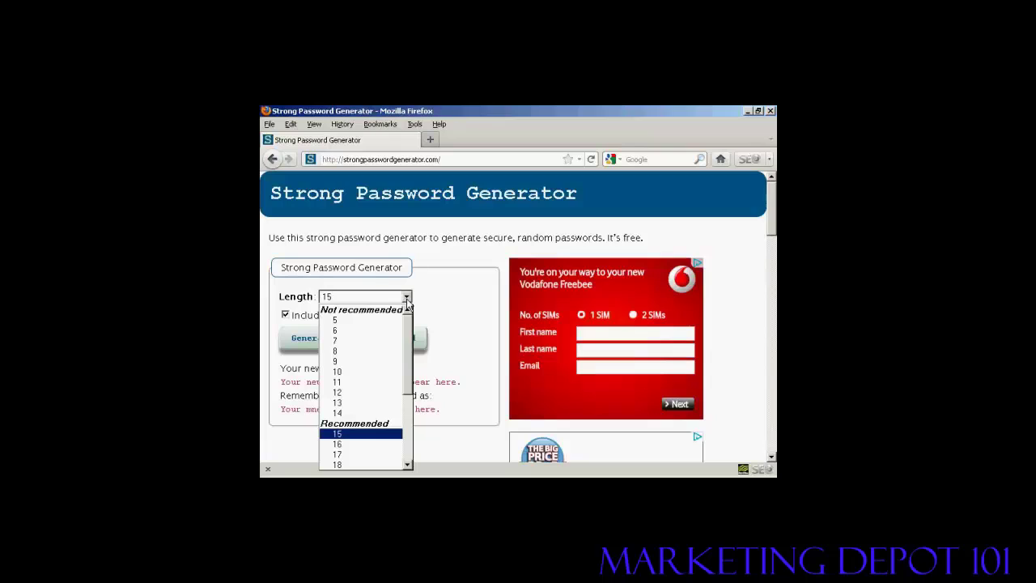
pyautogui.click(408, 303)
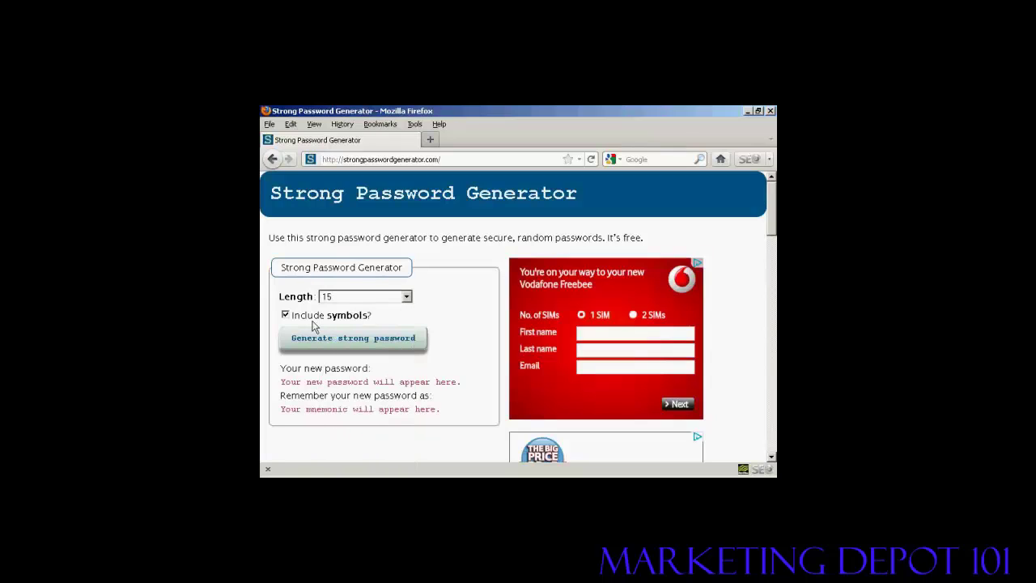
pyautogui.click(380, 346)
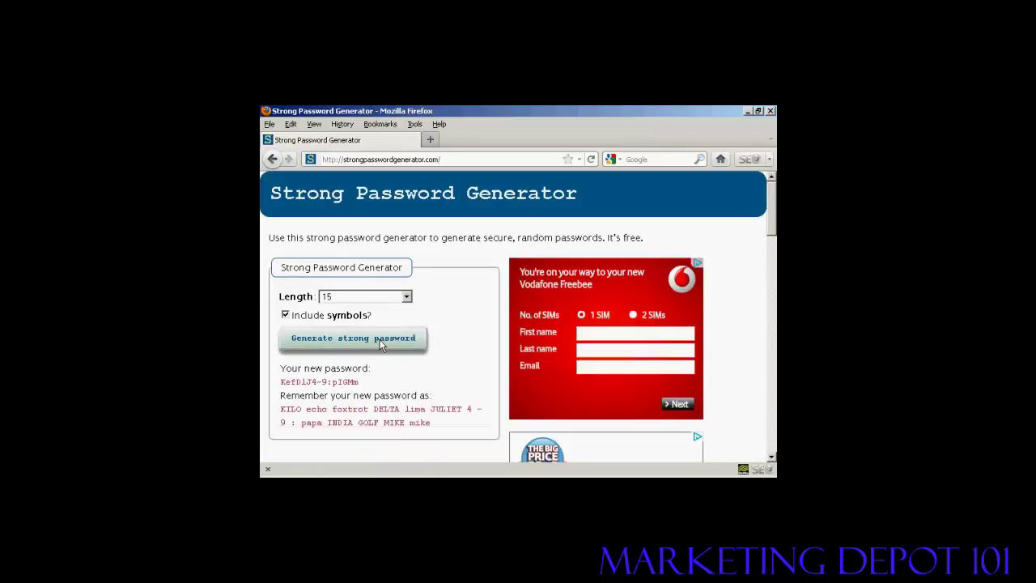